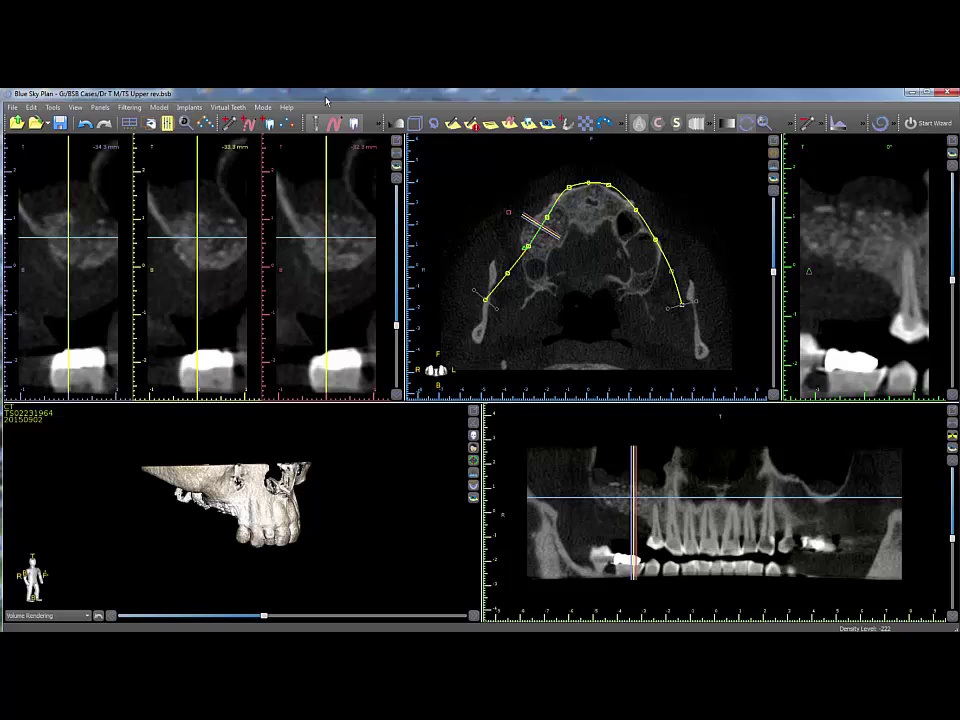
# - Choose a BlueSkyBio One Stage IOR4108 4.1 x 8 mm implant with the straight AR5500 abutment
pyautogui.click(229, 126)
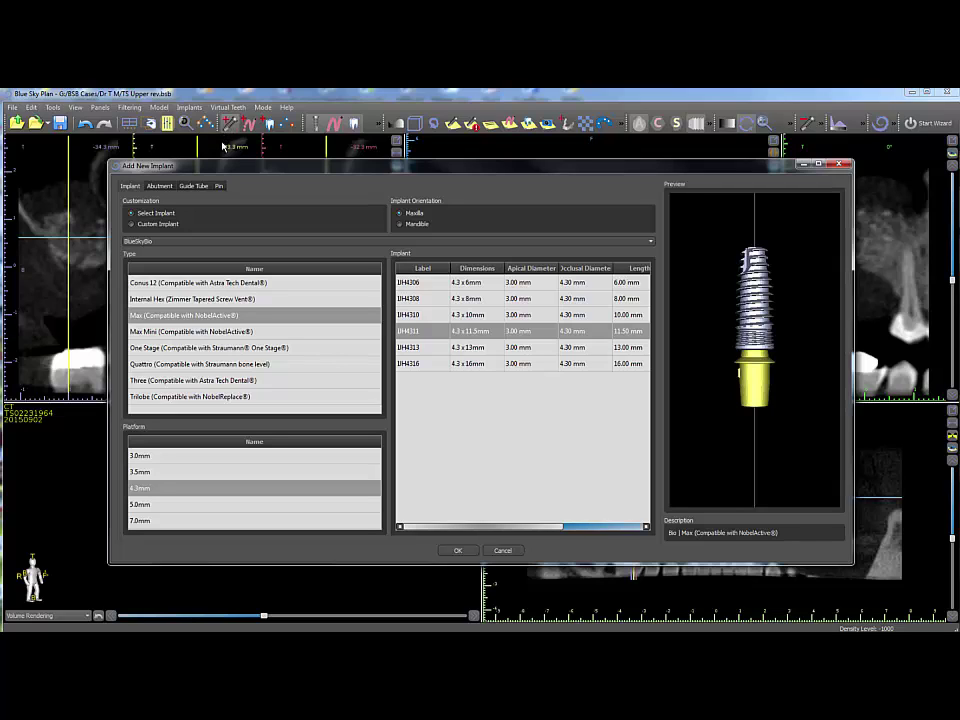
pyautogui.click(650, 243)
pyautogui.click(645, 249)
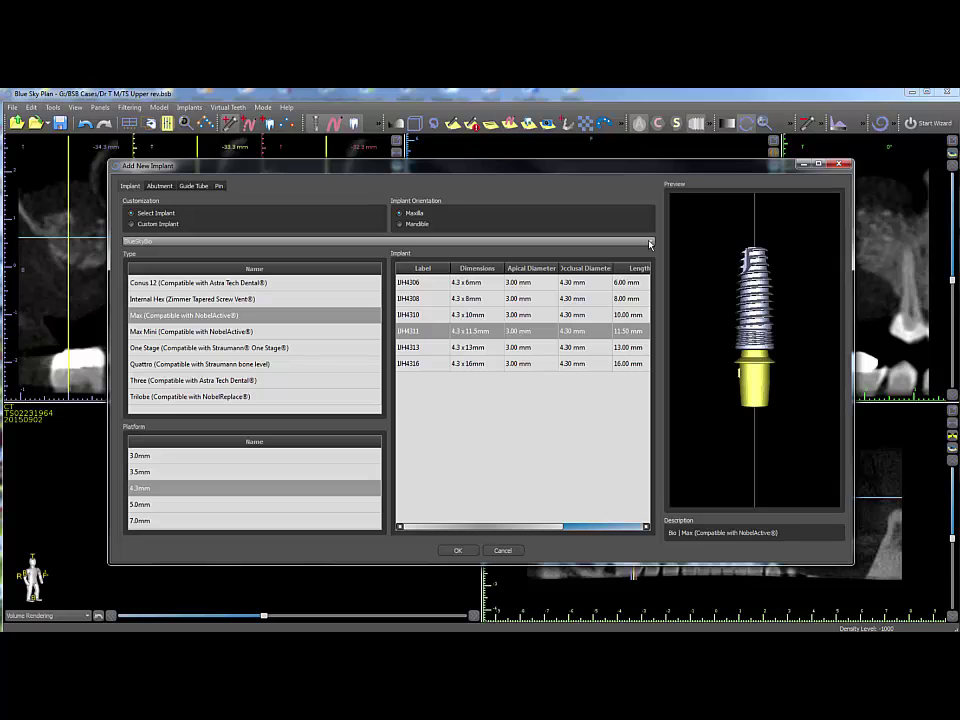
pyautogui.click(200, 347)
pyautogui.click(516, 331)
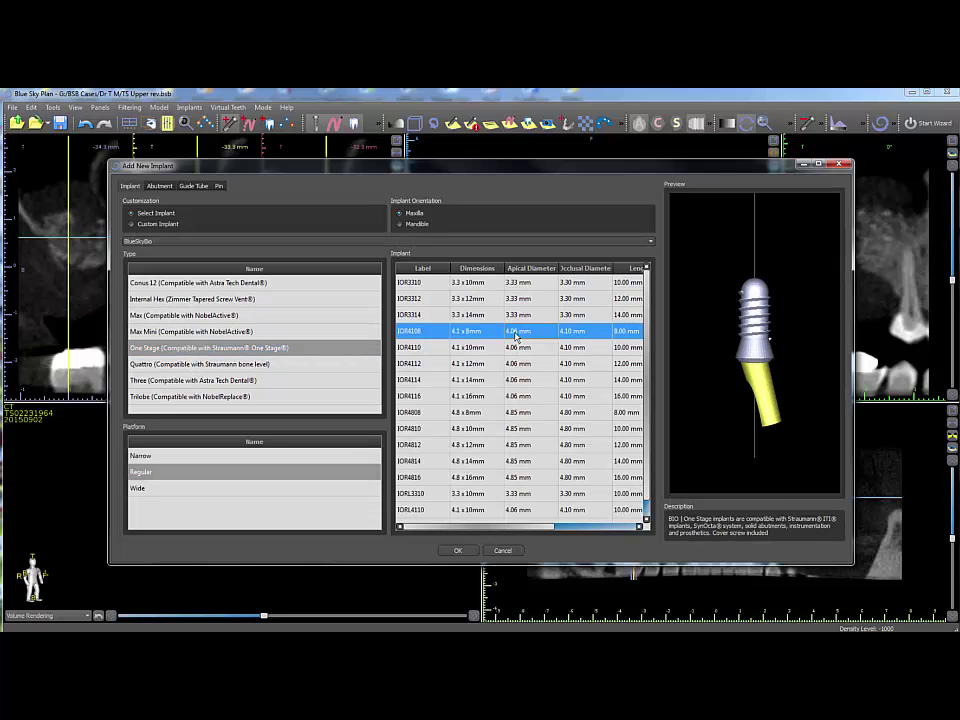
pyautogui.click(160, 186)
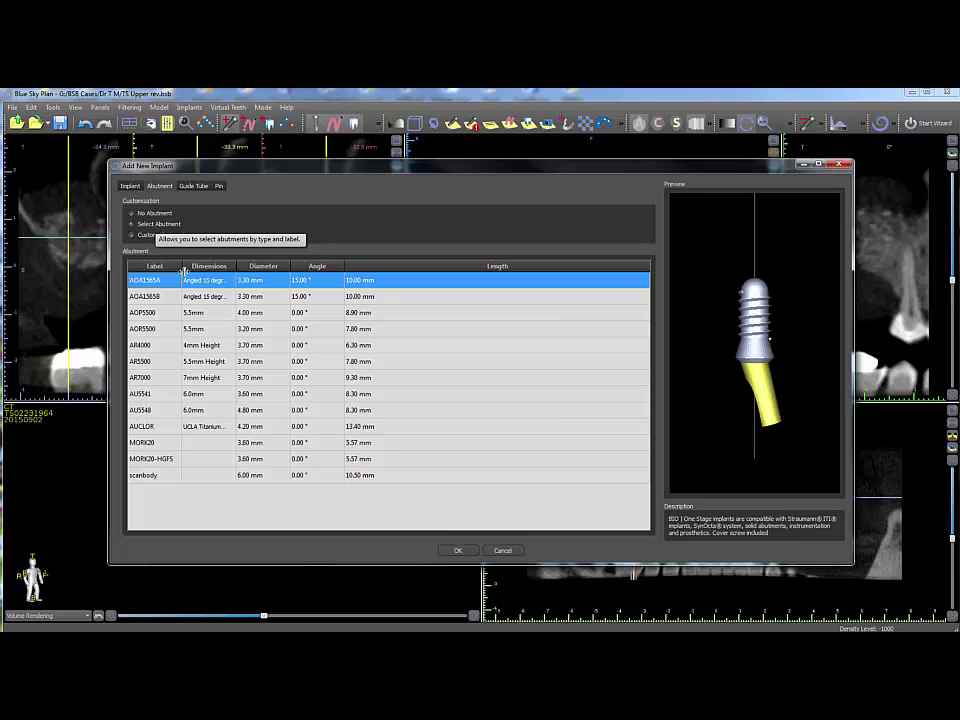
pyautogui.click(255, 361)
pyautogui.click(458, 553)
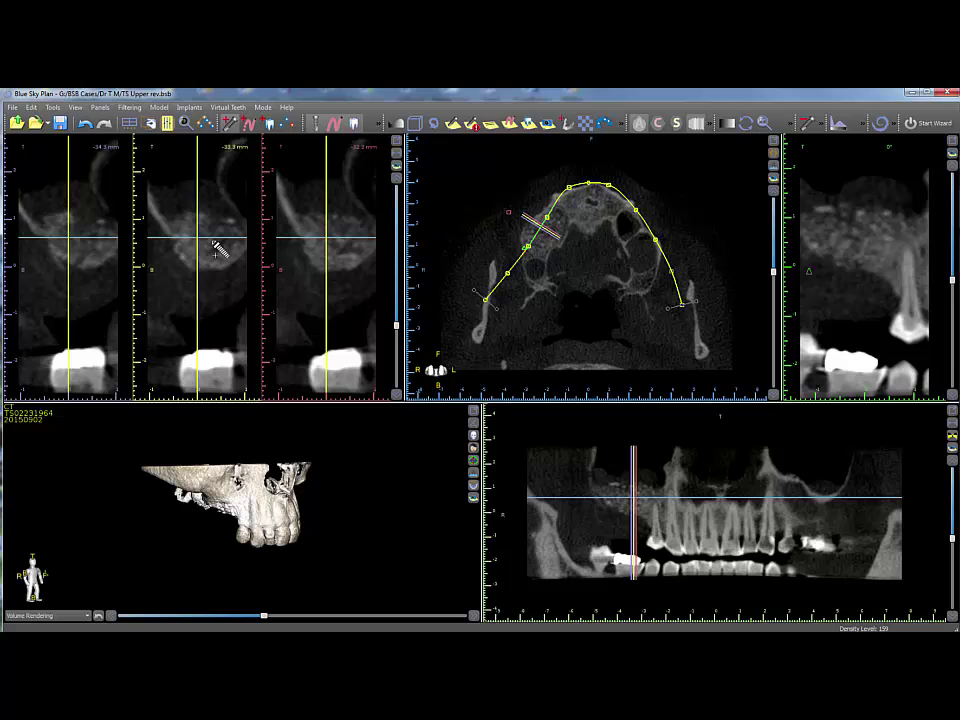
# - Place the implant in the upper-arch cross-section and tilt it to sit within the bone
pyautogui.click(215, 250)
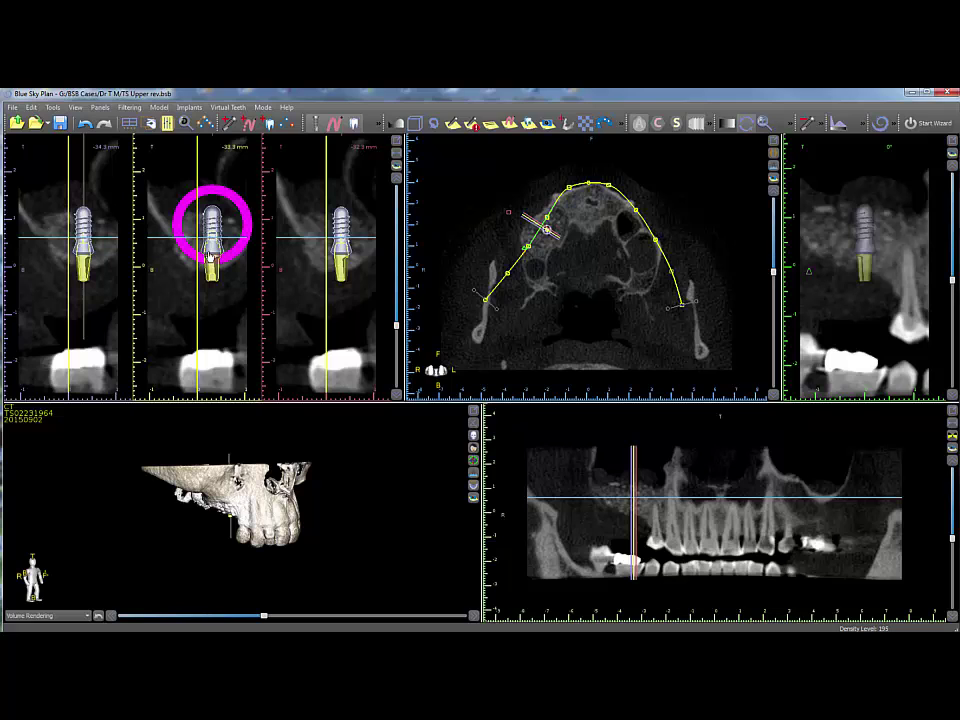
pyautogui.moveTo(211, 238)
pyautogui.mouseDown()
pyautogui.moveTo(201, 248)
pyautogui.moveTo(167, 246)
pyautogui.moveTo(180, 265)
pyautogui.moveTo(207, 255)
pyautogui.mouseUp()
pyautogui.rightClick(207, 255)
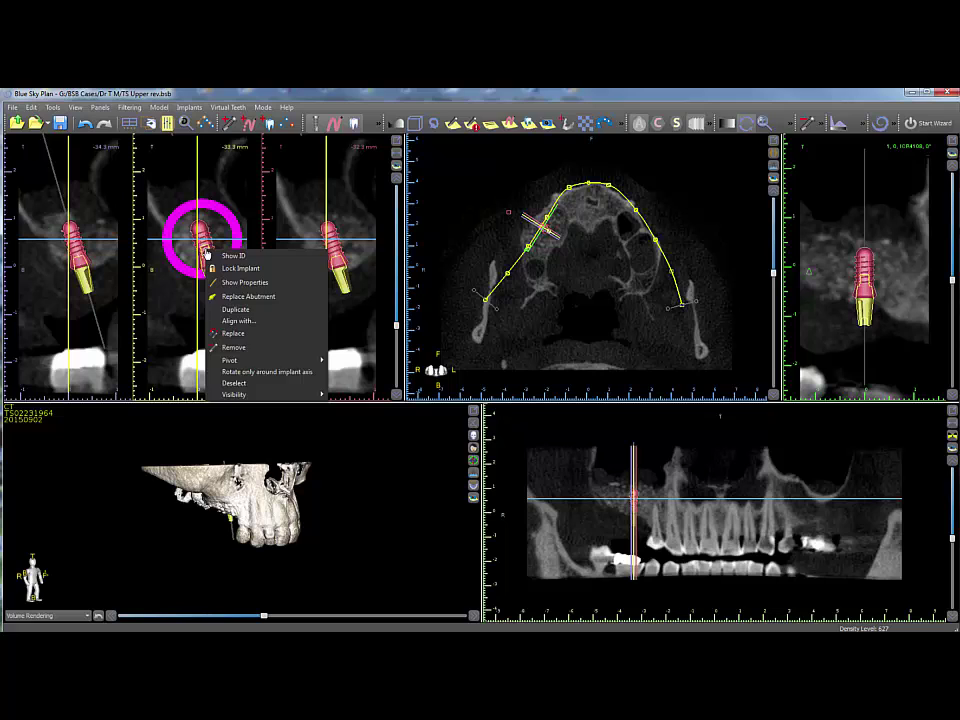
pyautogui.click(234, 296)
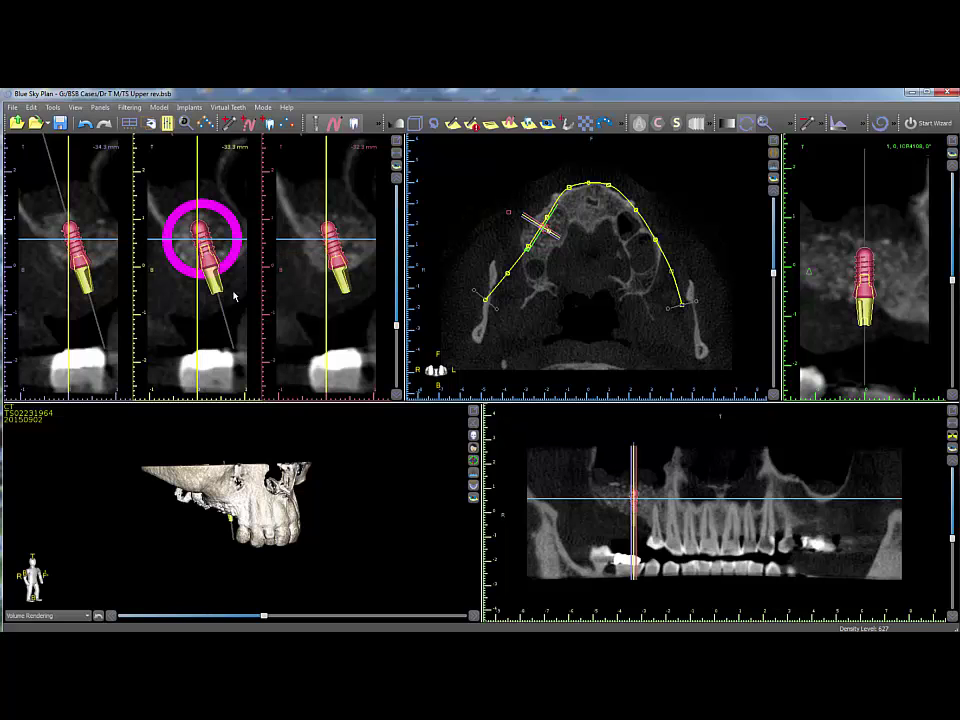
pyautogui.click(268, 125)
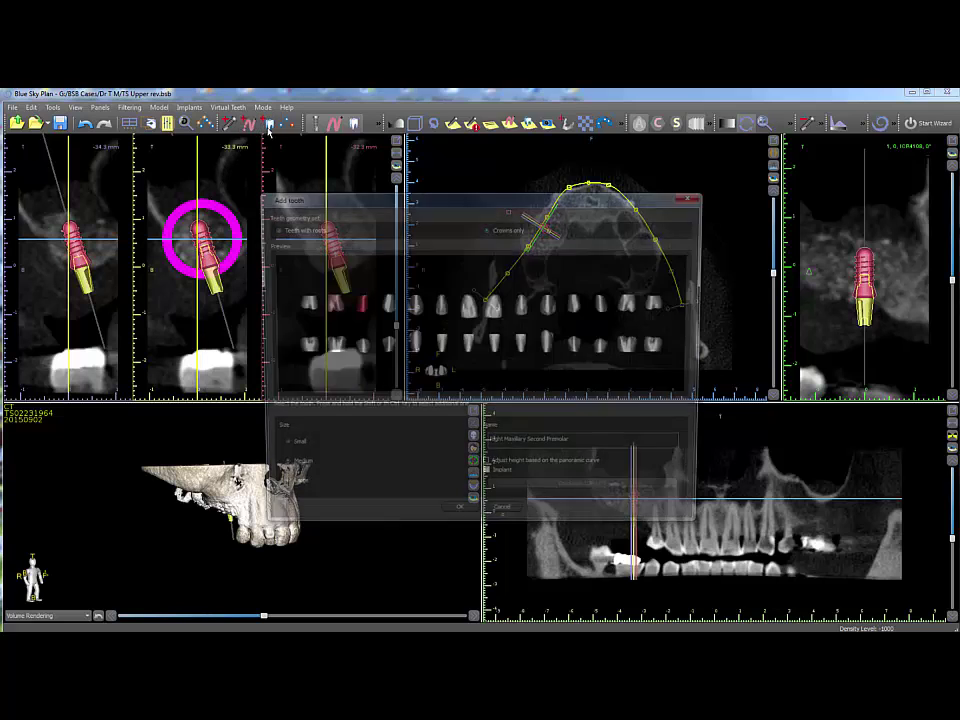
# - Add a medium, crowns-only Right Maxillary Second Premolar virtual tooth
pyautogui.click(314, 229)
pyautogui.click(501, 227)
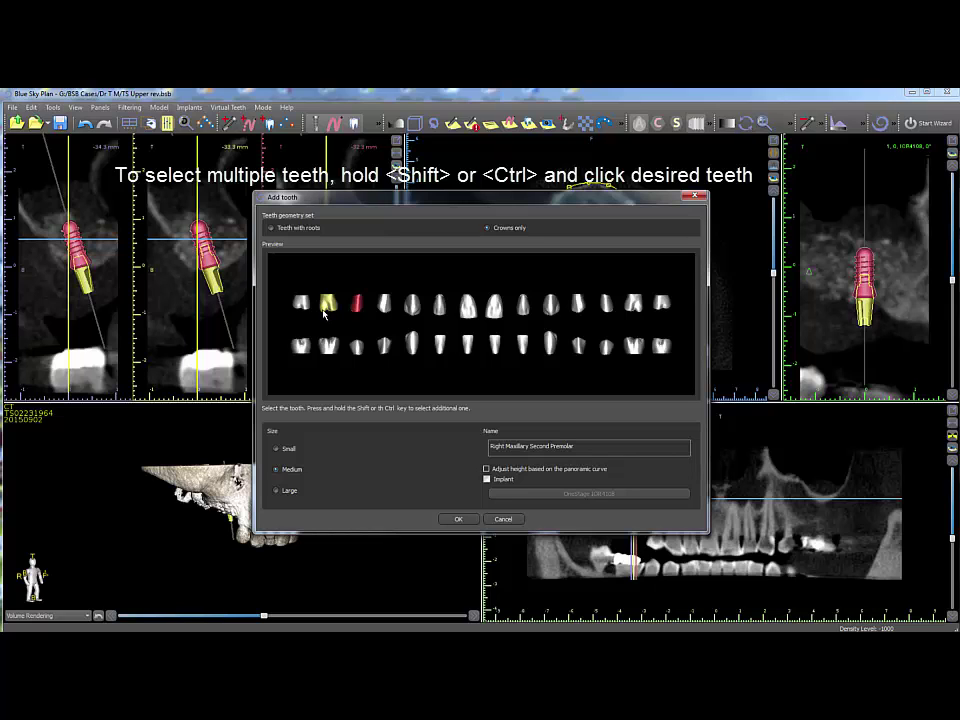
pyautogui.click(459, 518)
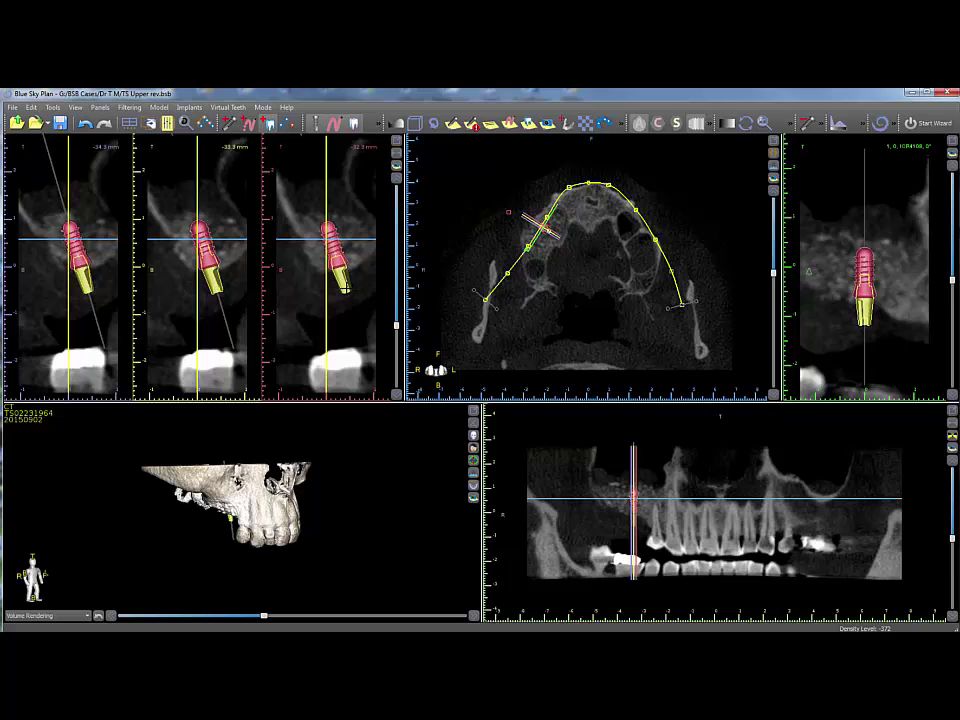
# - Drop the premolar crown beneath the implant in the cross-section and select the implant
pyautogui.click(215, 287)
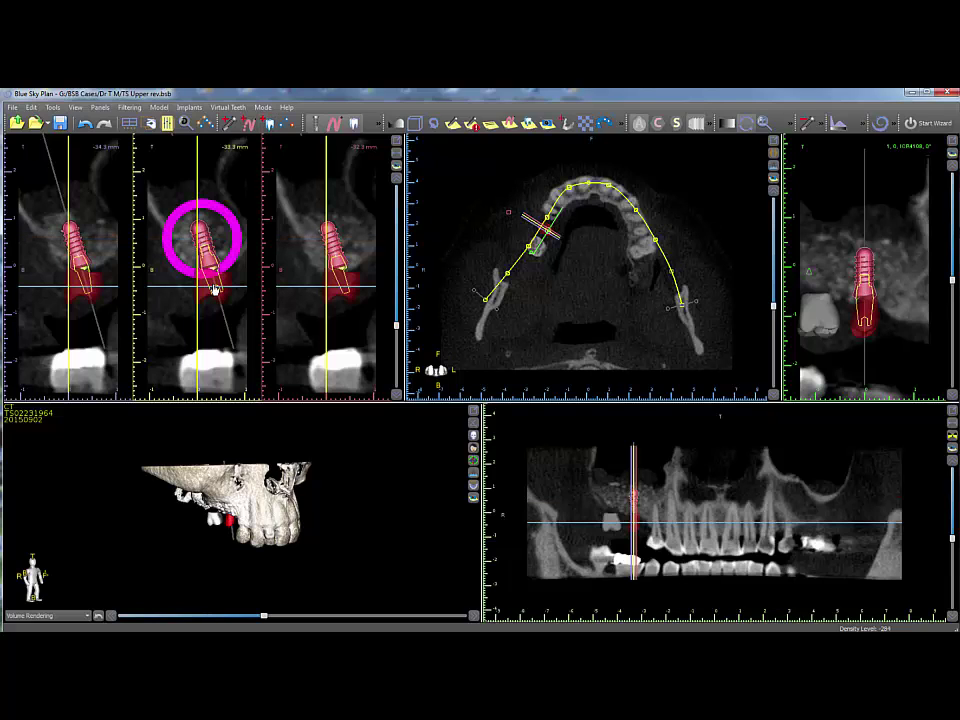
pyautogui.click(215, 289)
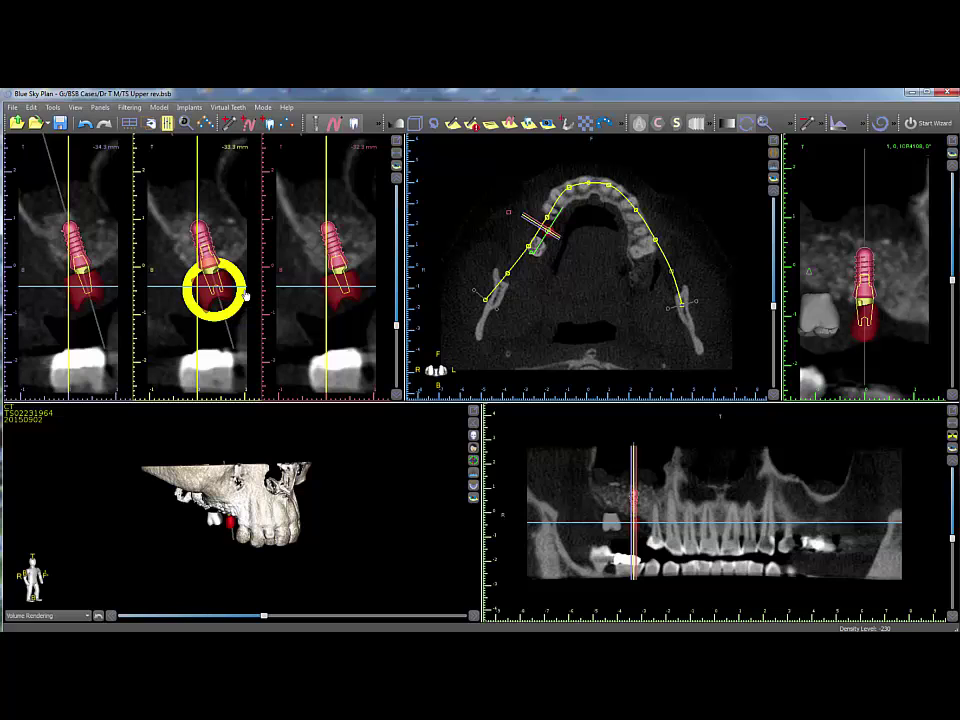
pyautogui.click(212, 298)
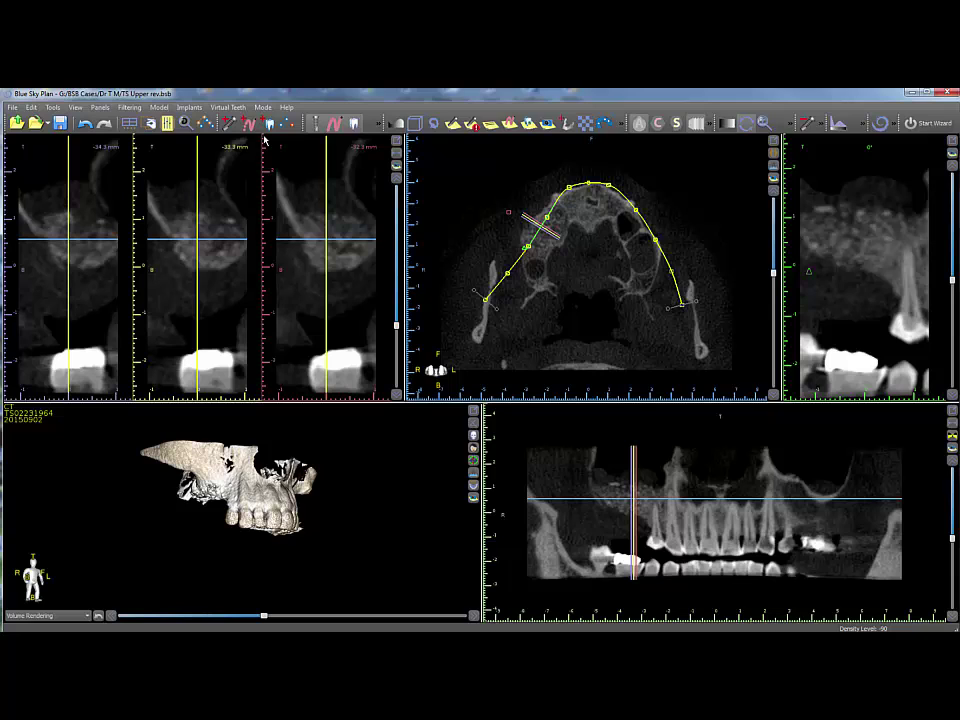
# - Add a Right Maxillary First Premolar crown with an Internal Hex IH3708 implant, then delete both
pyautogui.click(270, 123)
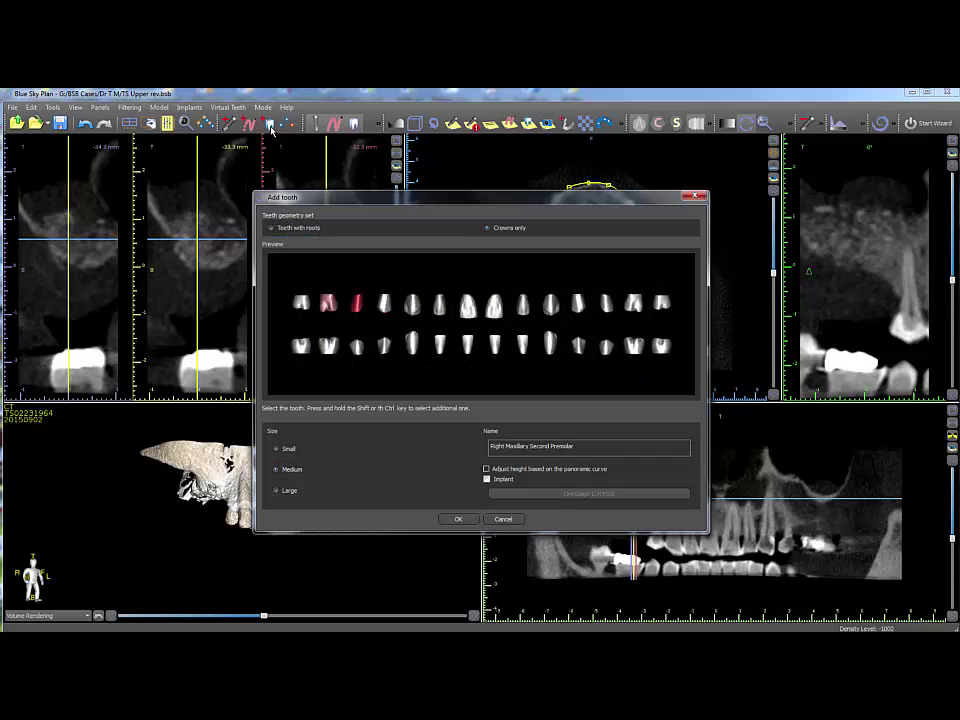
pyautogui.click(384, 304)
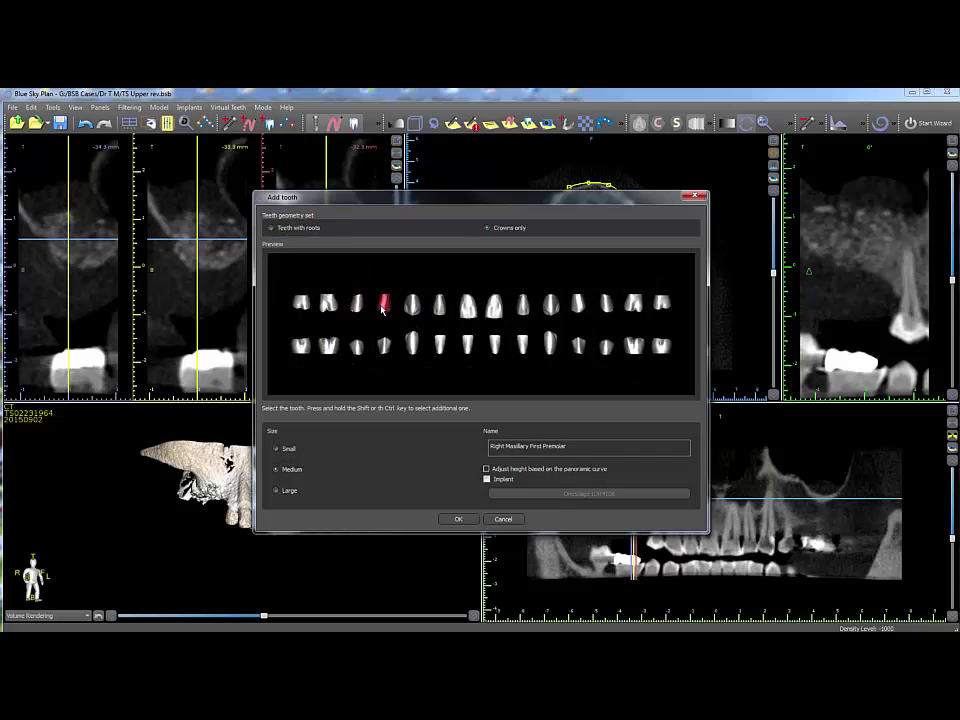
pyautogui.click(487, 480)
pyautogui.click(510, 494)
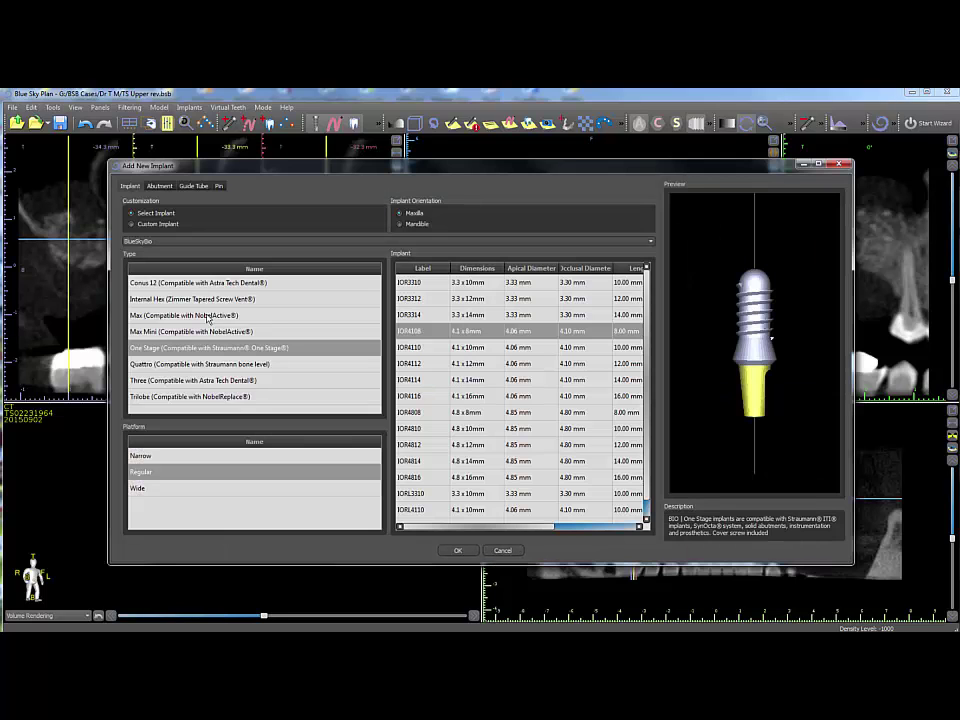
pyautogui.click(190, 299)
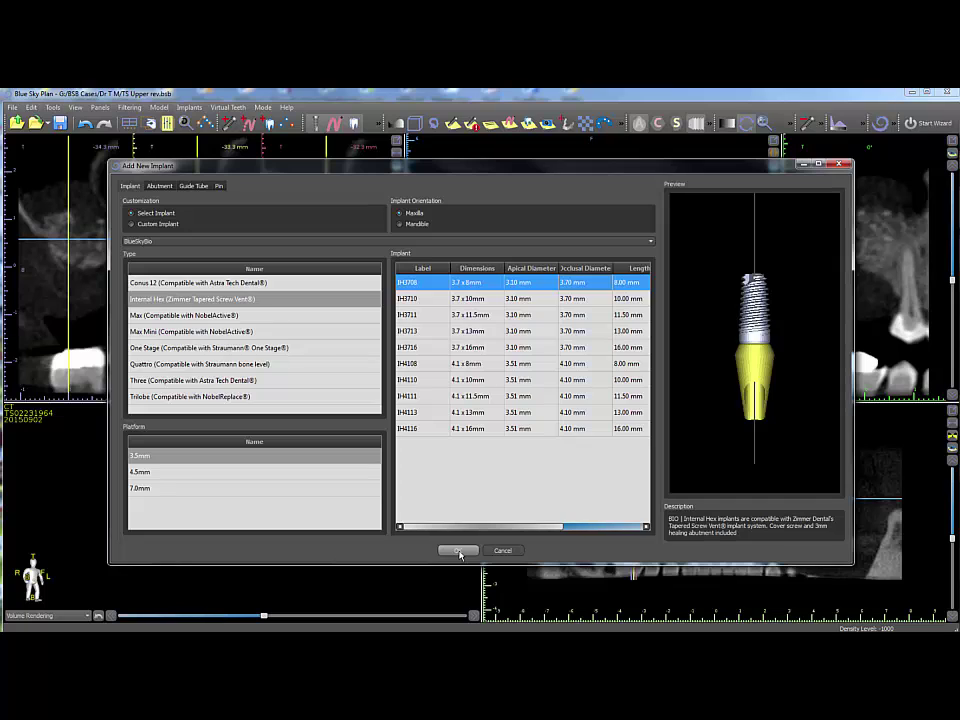
pyautogui.click(459, 551)
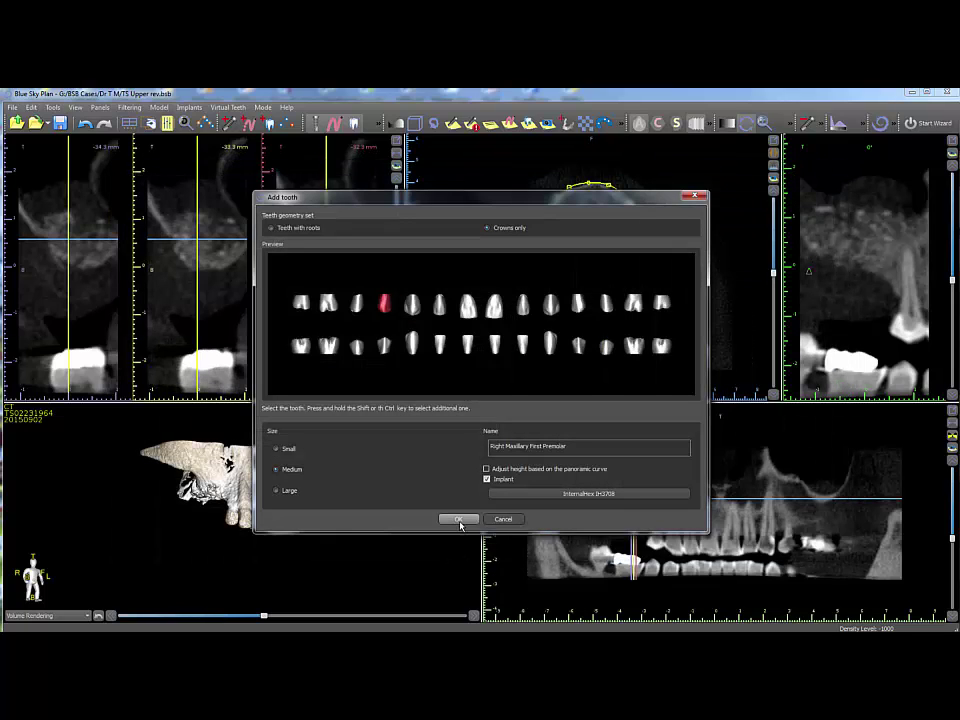
pyautogui.click(457, 519)
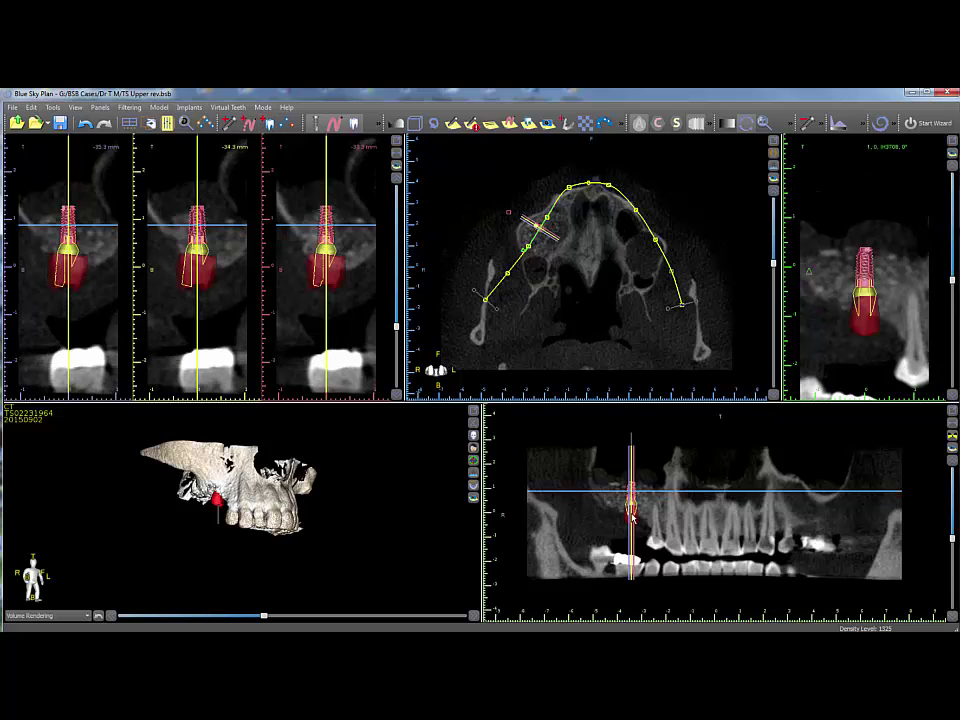
pyautogui.press('Delete')
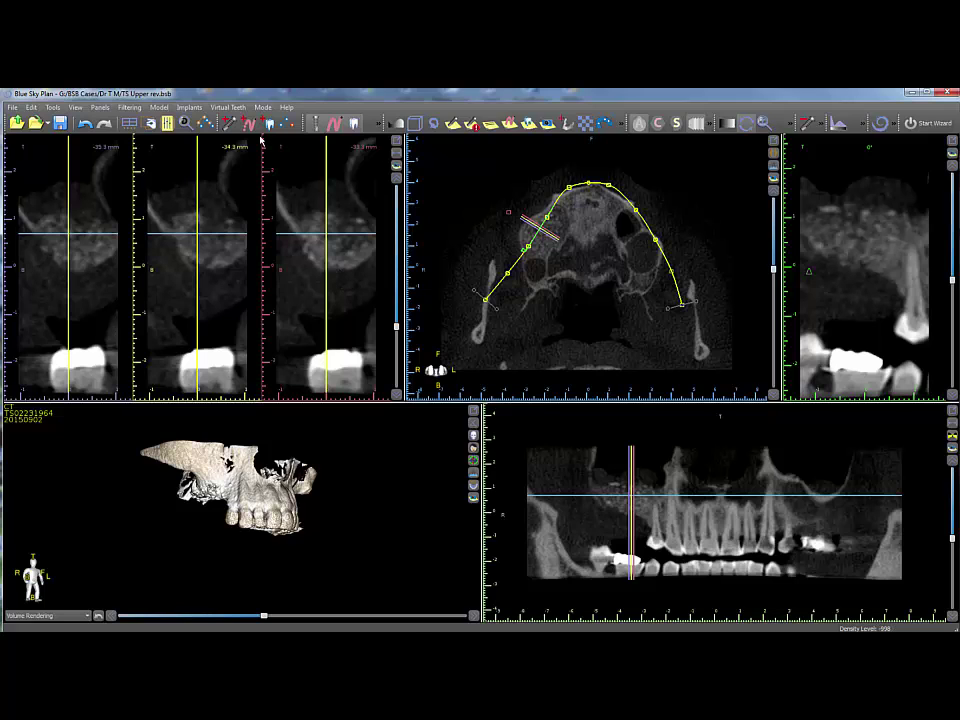
# - Add a custom-dimension implant with a custom abutment (9.10 mm length, 4.20 mm diameter, 15°)
pyautogui.click(228, 122)
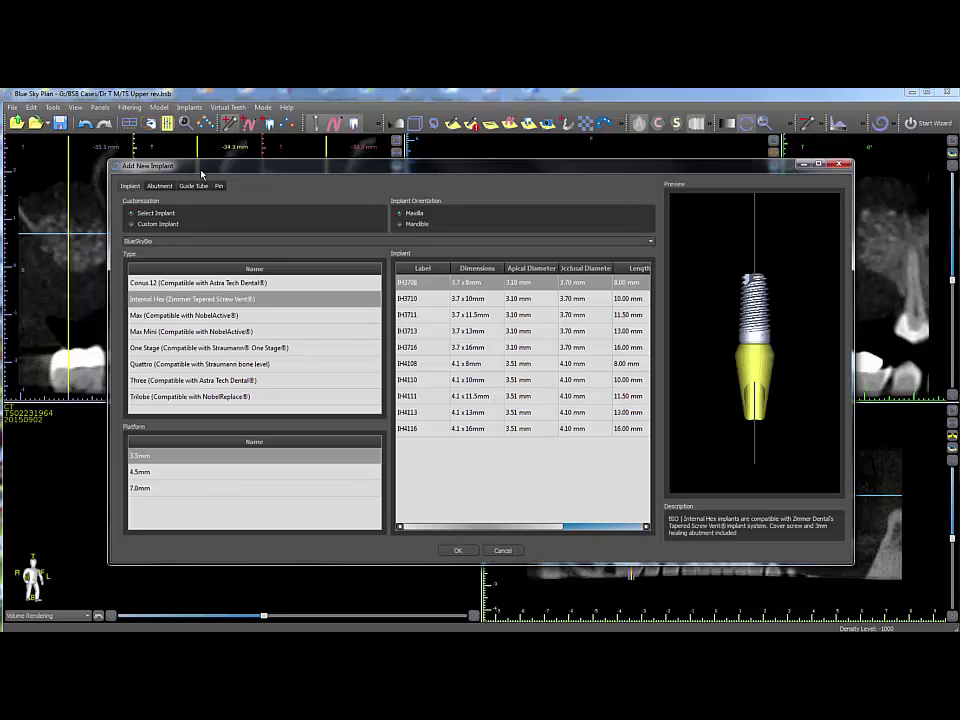
pyautogui.click(160, 224)
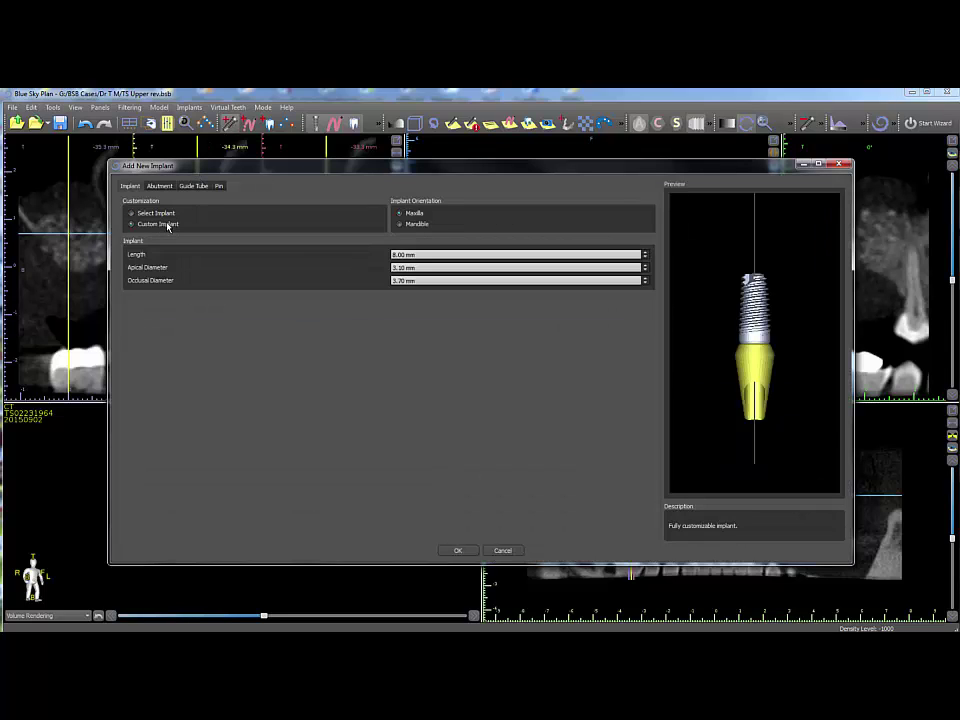
pyautogui.click(401, 268)
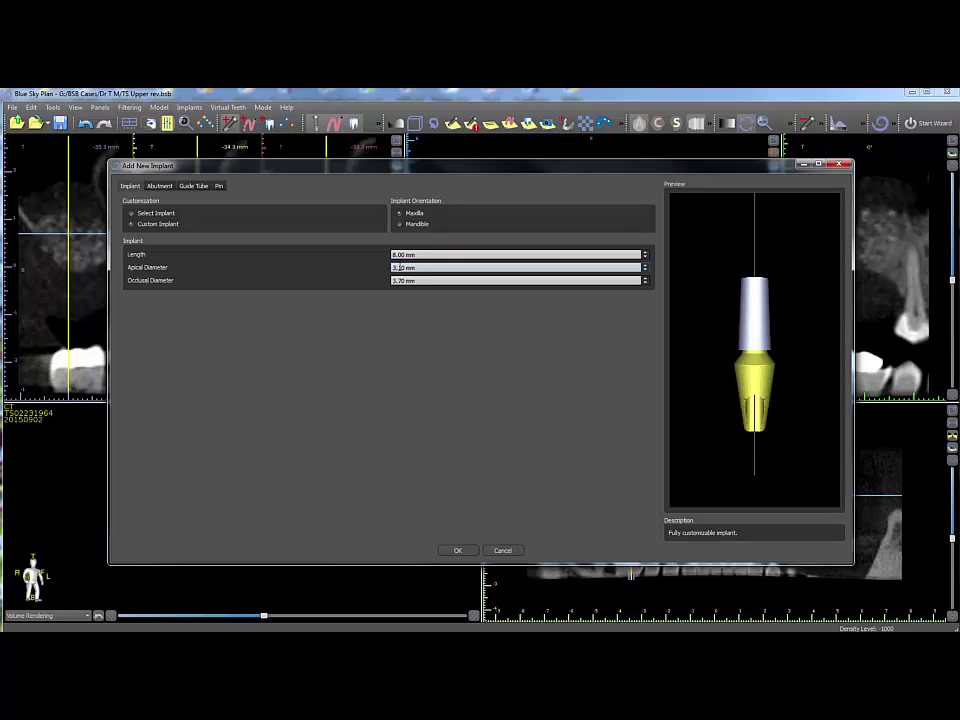
pyautogui.click(396, 281)
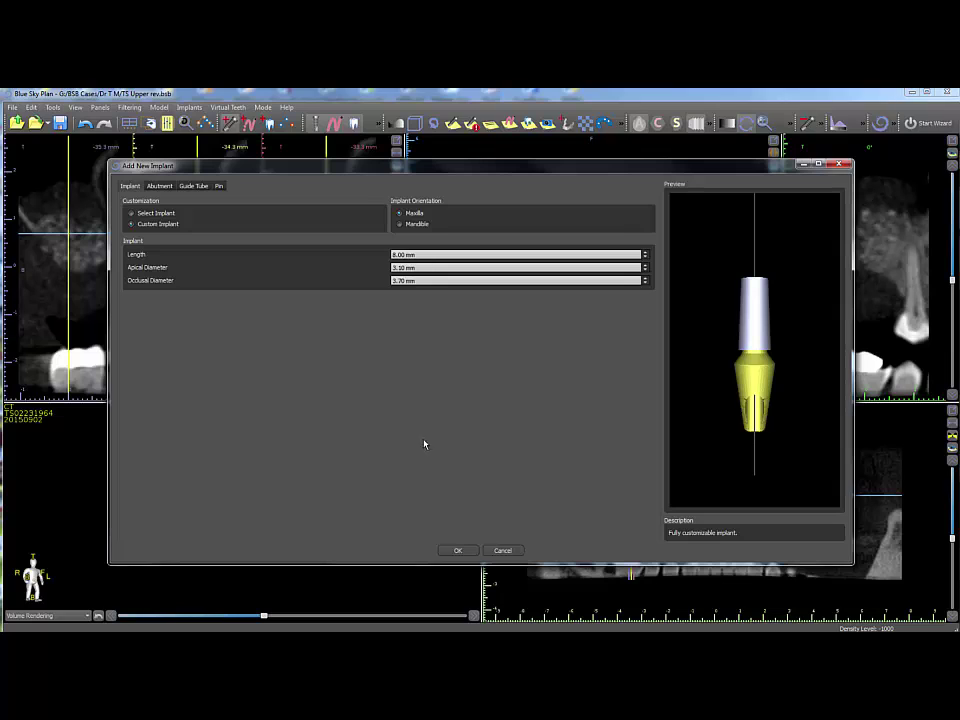
pyautogui.click(457, 550)
pyautogui.click(158, 186)
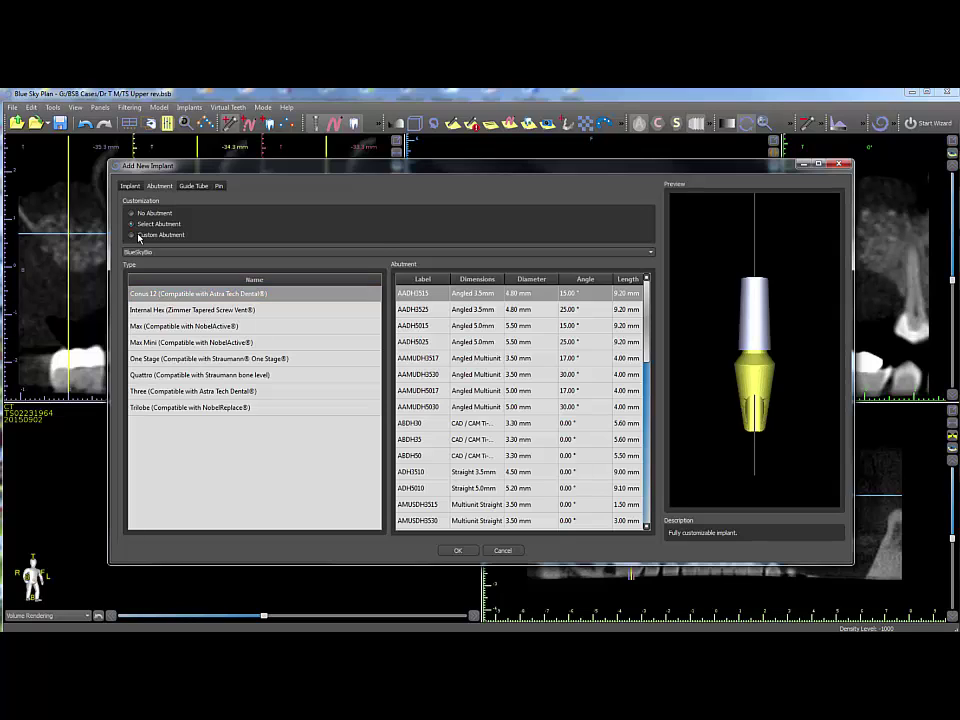
pyautogui.click(139, 236)
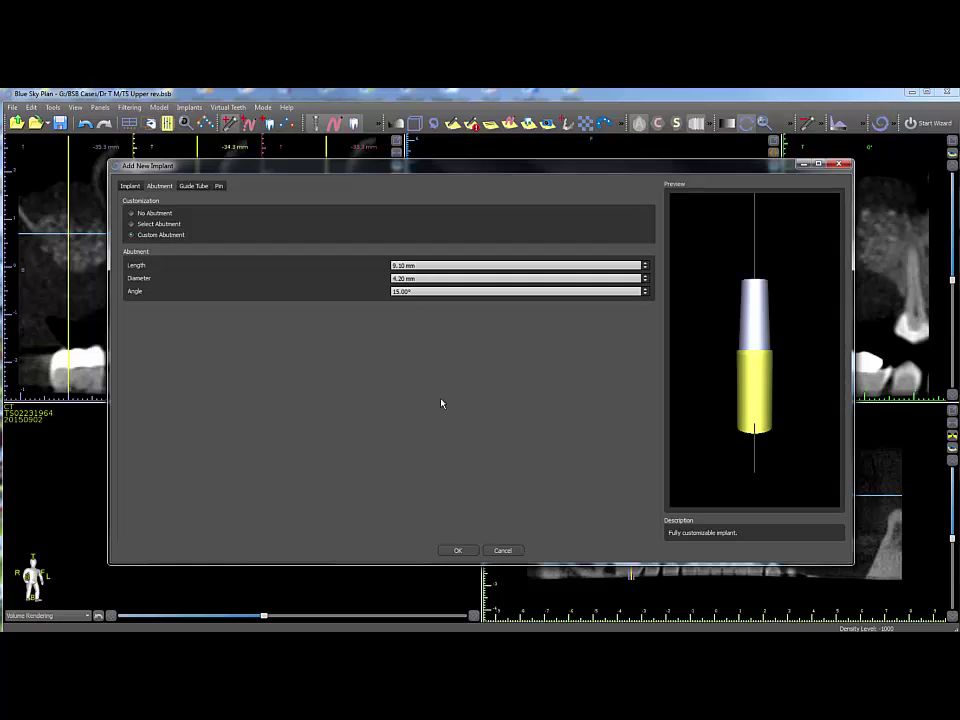
pyautogui.click(459, 551)
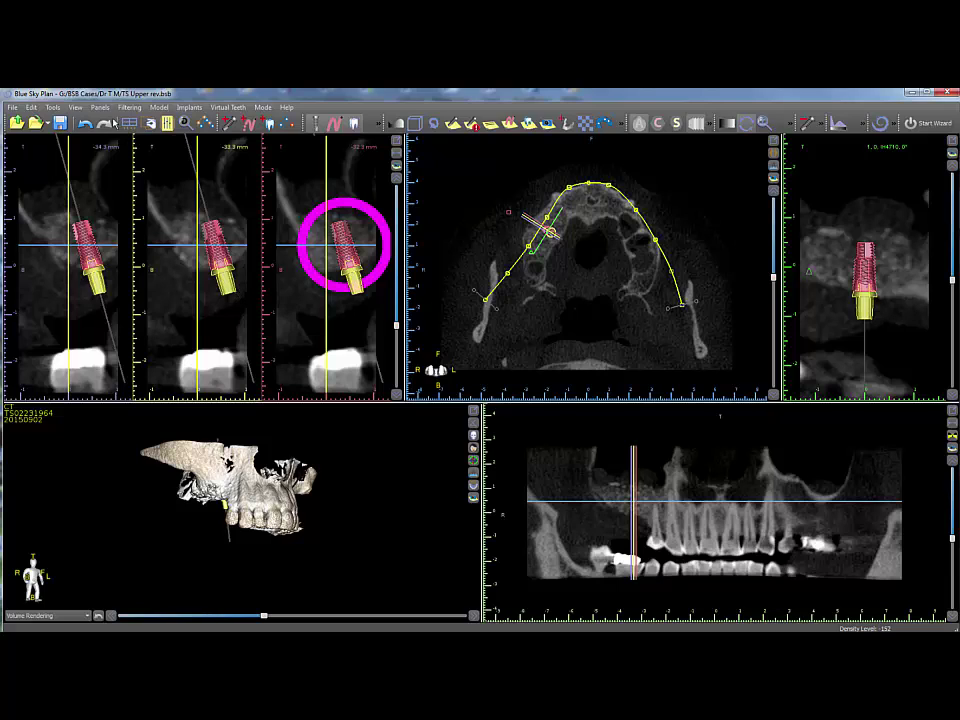
# - In the Implant List panel, toggle the display, guide tube and lock settings, leaving the implant unlocked
pyautogui.click(100, 107)
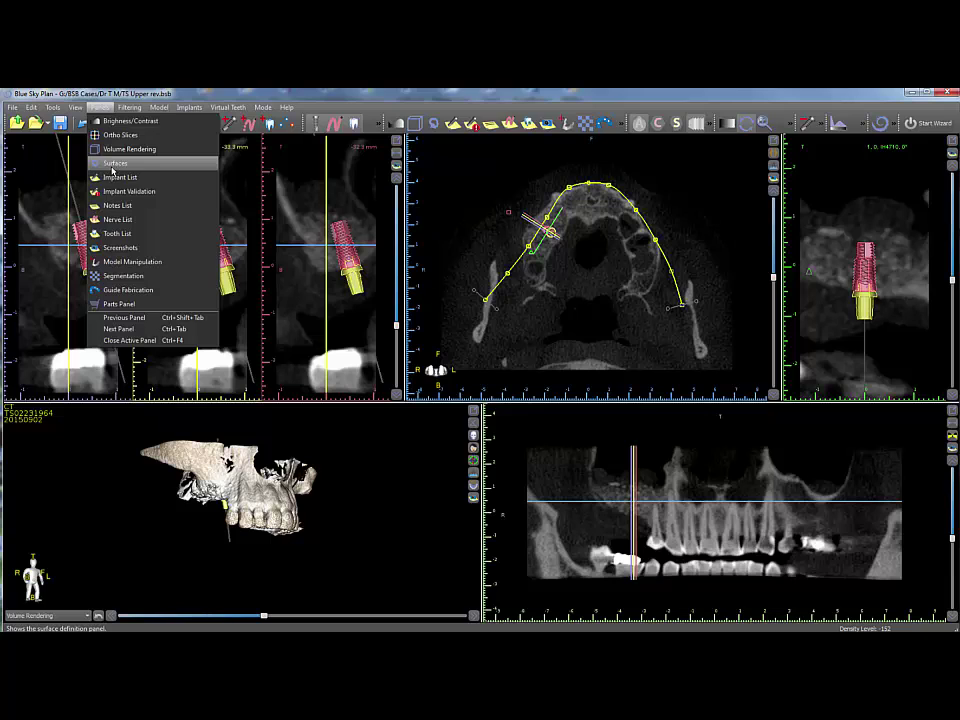
pyautogui.click(95, 177)
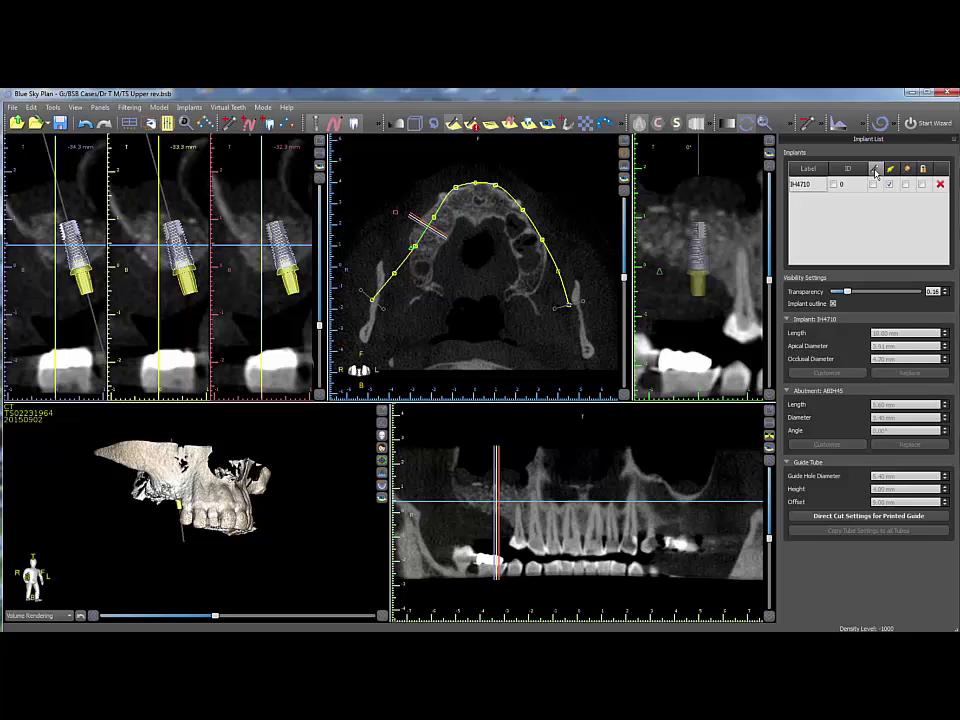
pyautogui.click(875, 172)
pyautogui.click(891, 172)
pyautogui.click(891, 171)
pyautogui.click(905, 171)
pyautogui.click(905, 171)
pyautogui.click(923, 172)
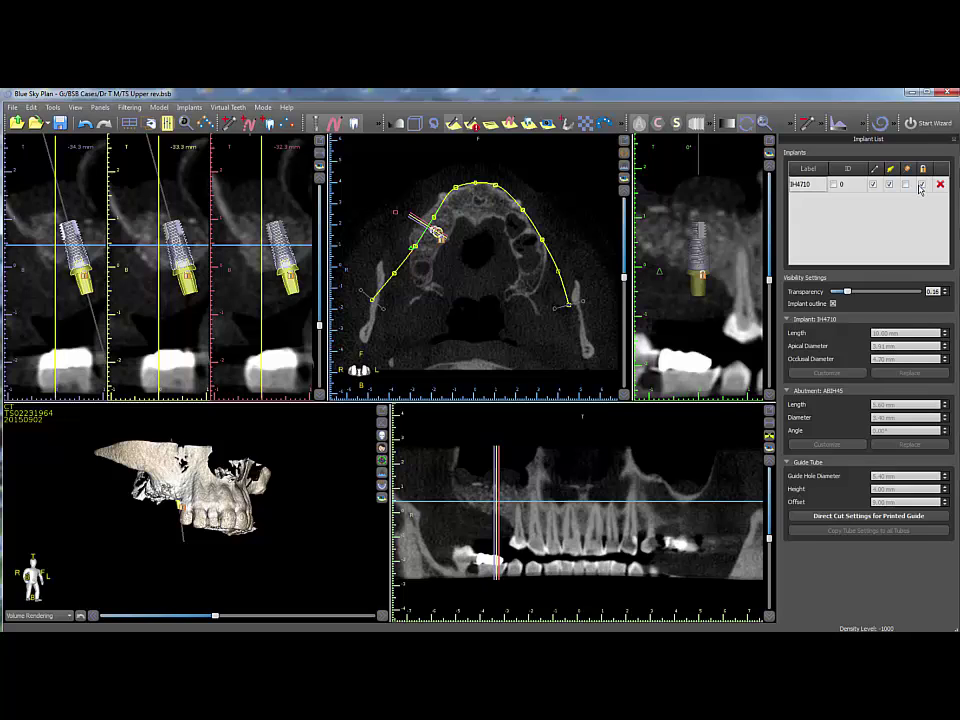
pyautogui.click(921, 185)
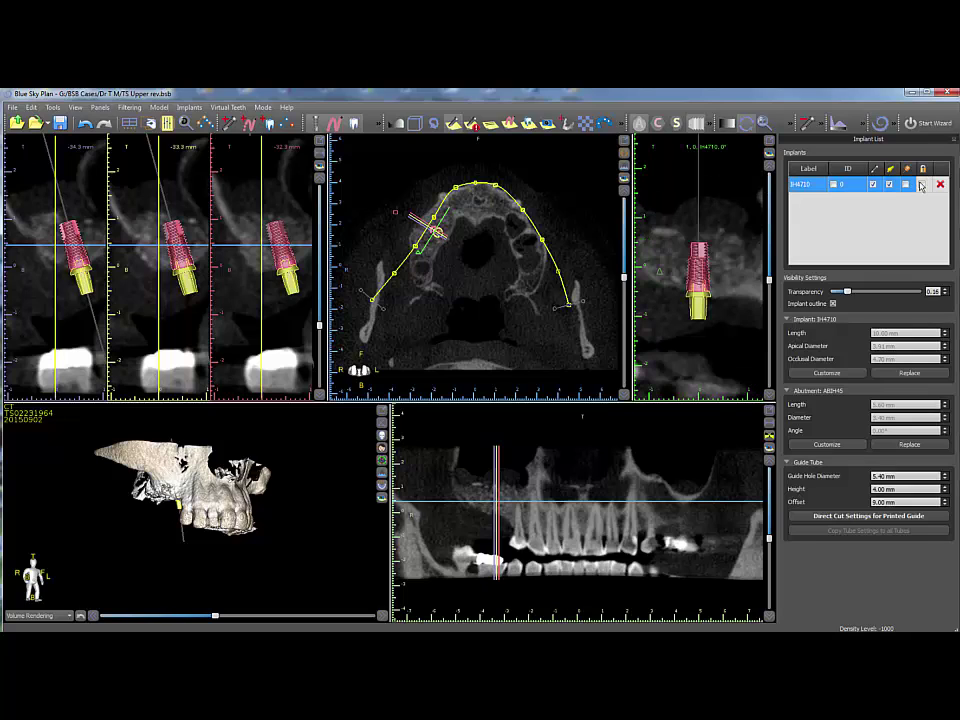
# - Enable the IH4710 implant's ID, set it to 3, then delete the implant
pyautogui.click(834, 185)
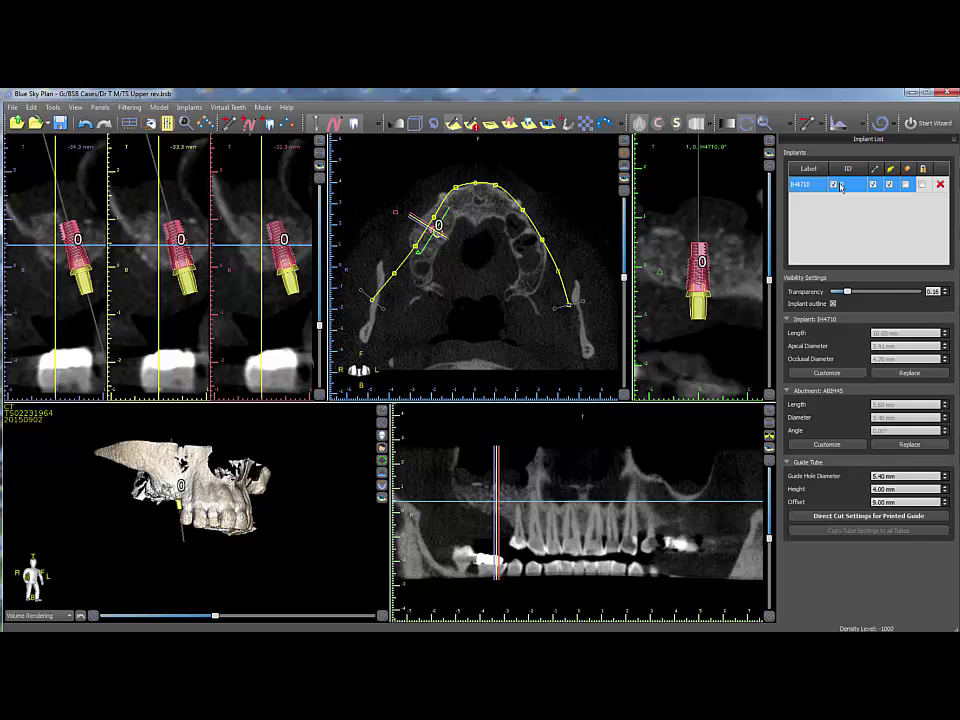
pyautogui.click(841, 186)
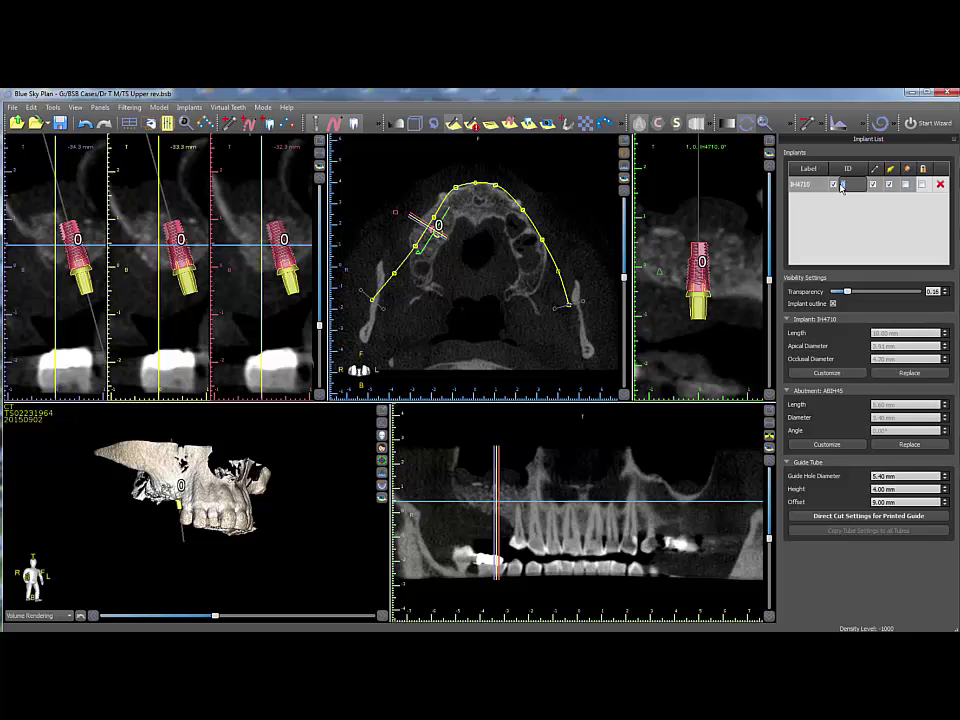
pyautogui.write('3')
pyautogui.press('Return')
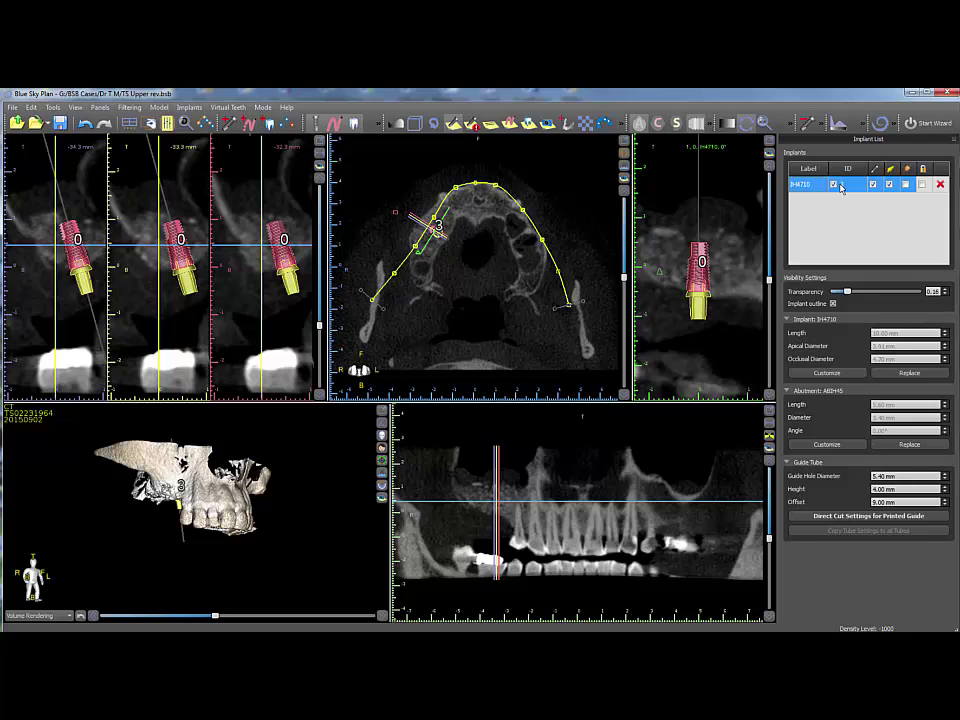
pyautogui.click(940, 185)
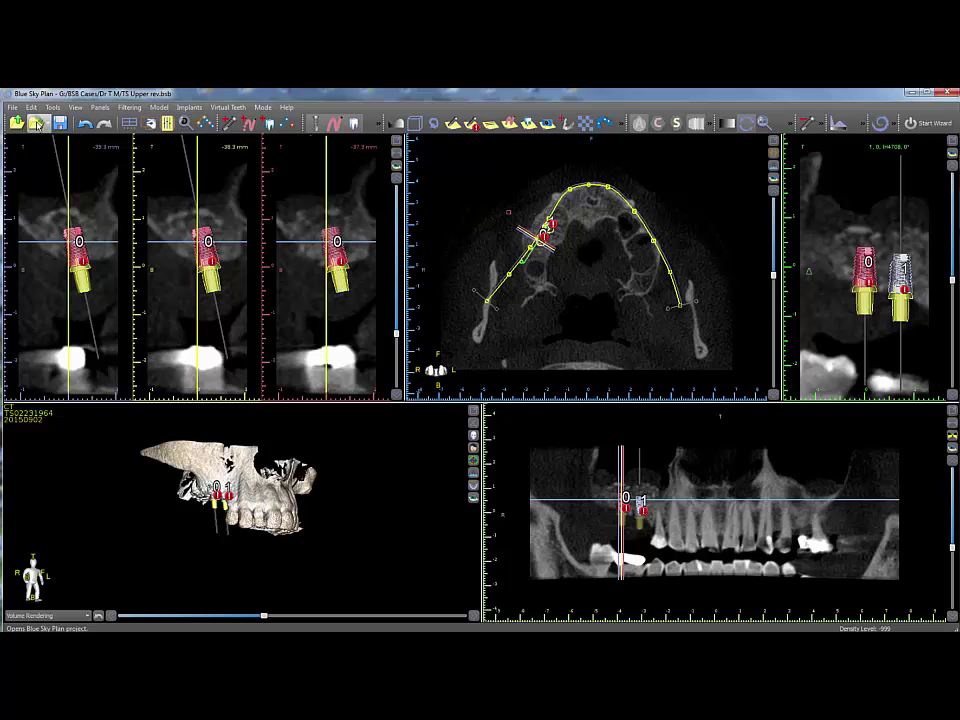
# - Open Panels > Implant Validation to see implant 0 flagged as too close to implant 1
pyautogui.click(100, 107)
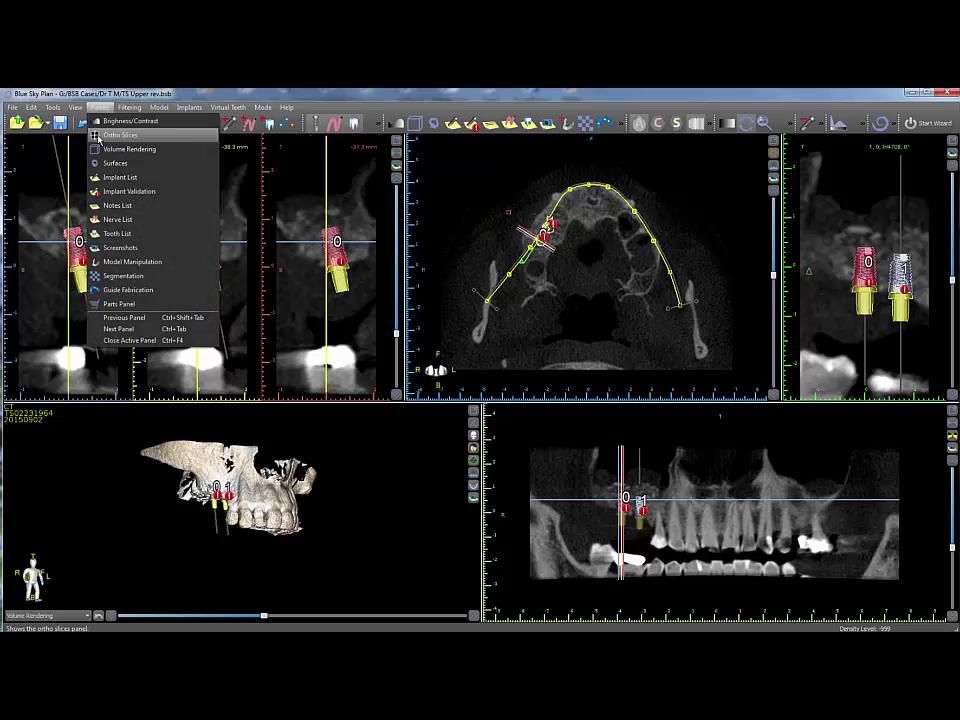
pyautogui.click(115, 191)
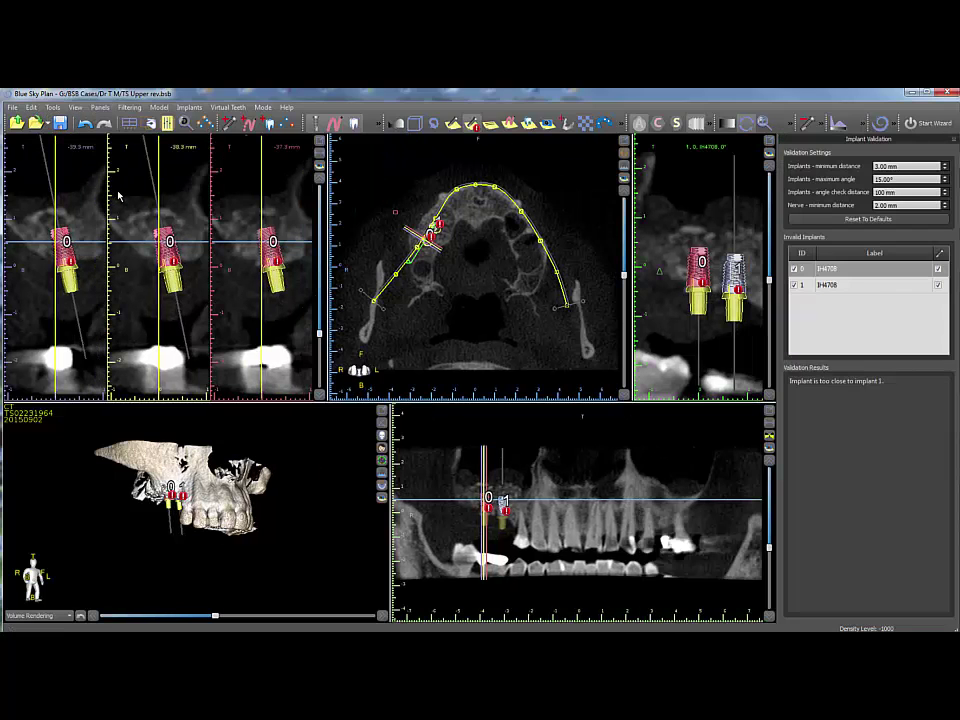